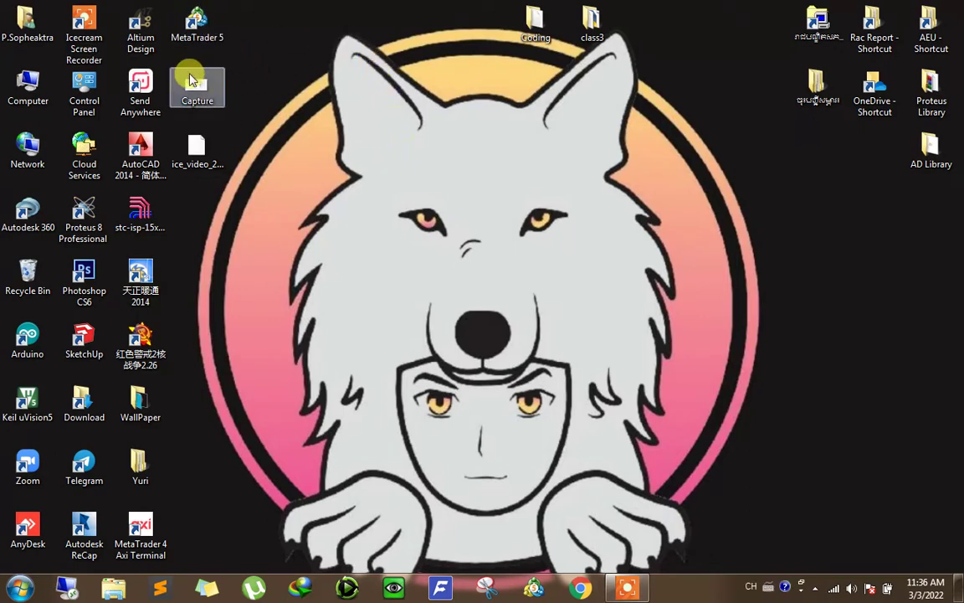
Step: Launch MetaTrader 5 from its desktop shortcut and let the gold chart terminal load
{"action": "double_click", "coordinate": [216, 37]}
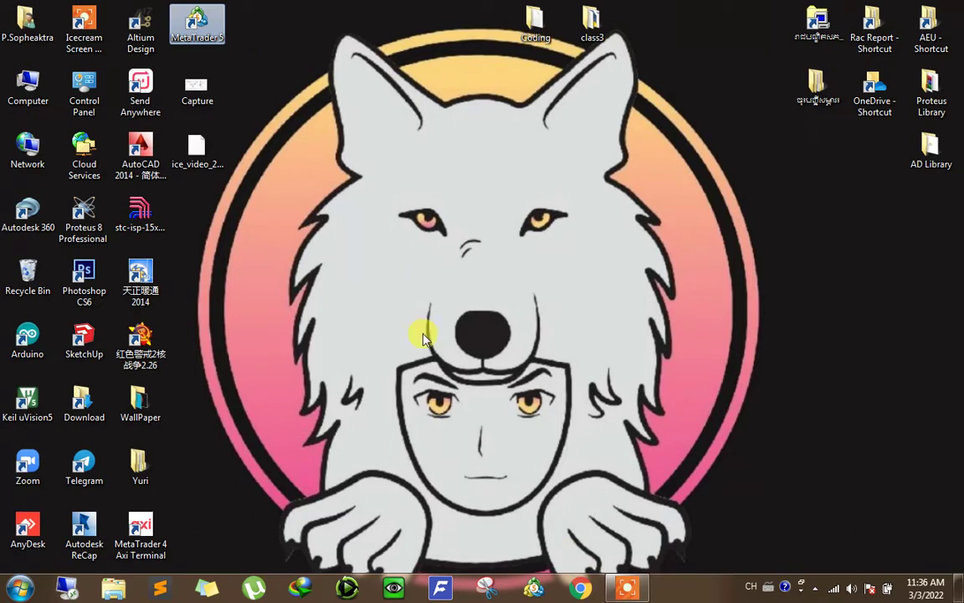
{"action": "left_click", "coordinate": [814, 588]}
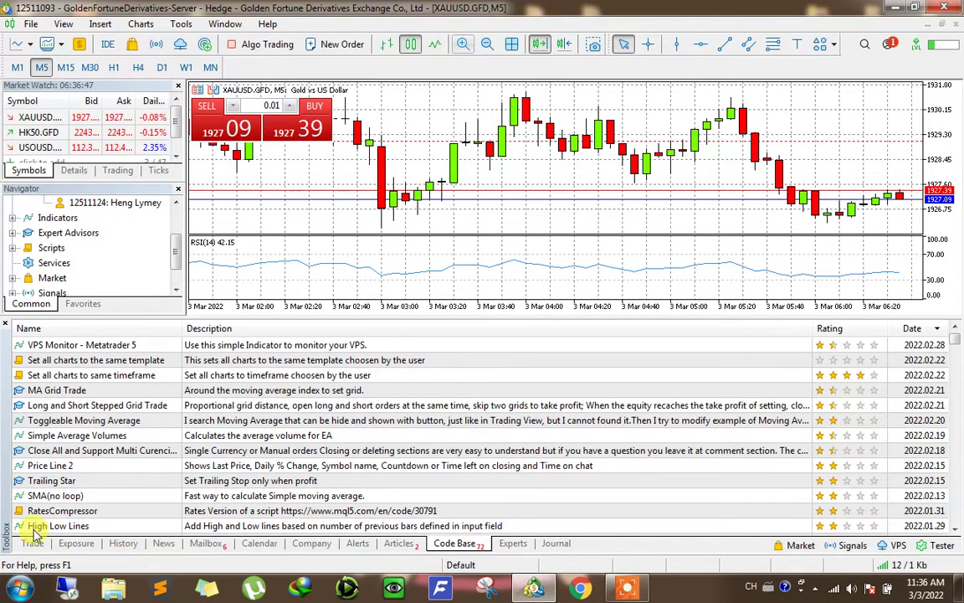
Step: Filter the Toolbox History list to Last Month, showing 543.01 total profit
{"action": "left_click", "coordinate": [123, 543]}
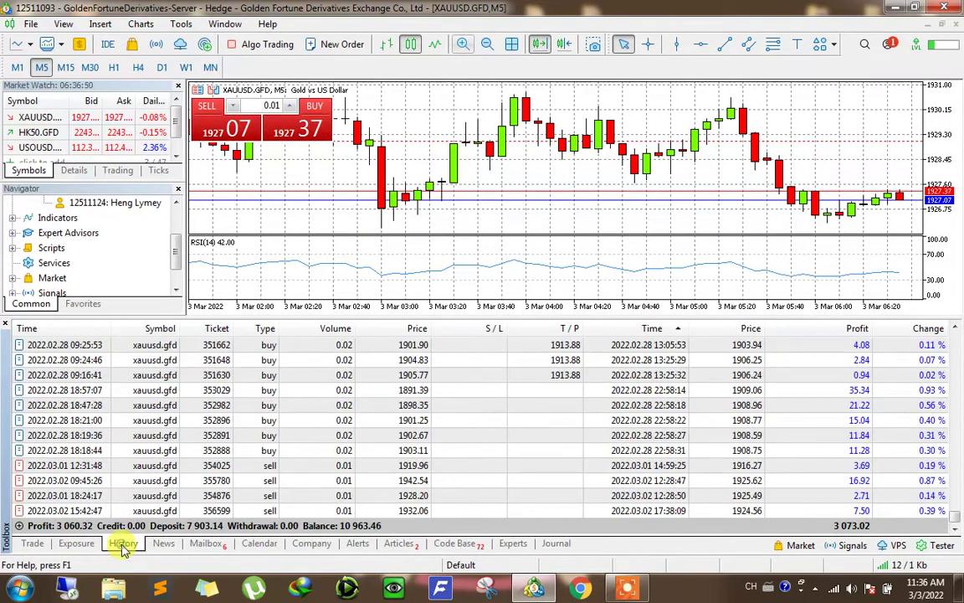
{"action": "right_click", "coordinate": [405, 434]}
{"action": "left_click", "coordinate": [316, 449]}
{"action": "right_click", "coordinate": [327, 449]}
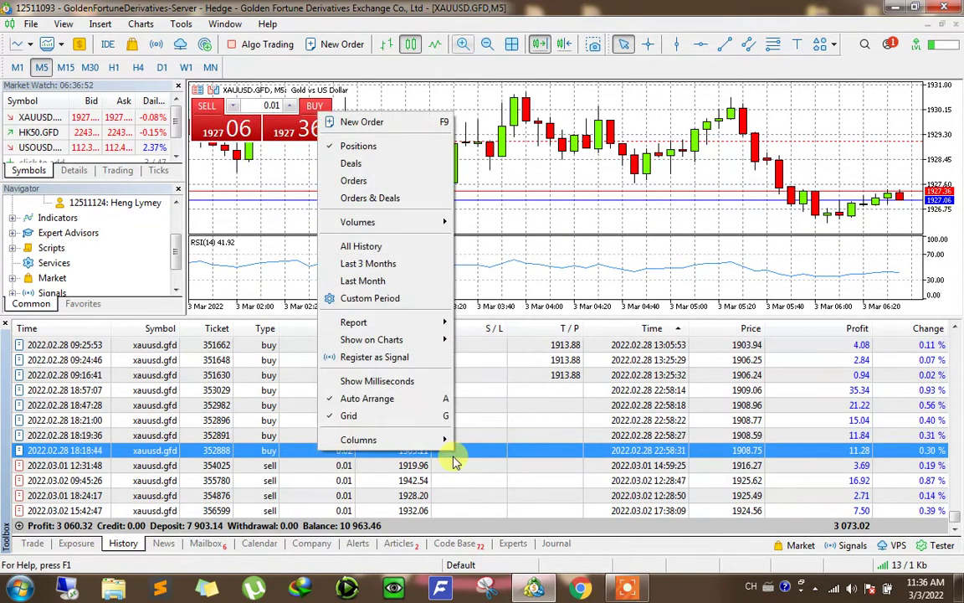
{"action": "right_click", "coordinate": [530, 406]}
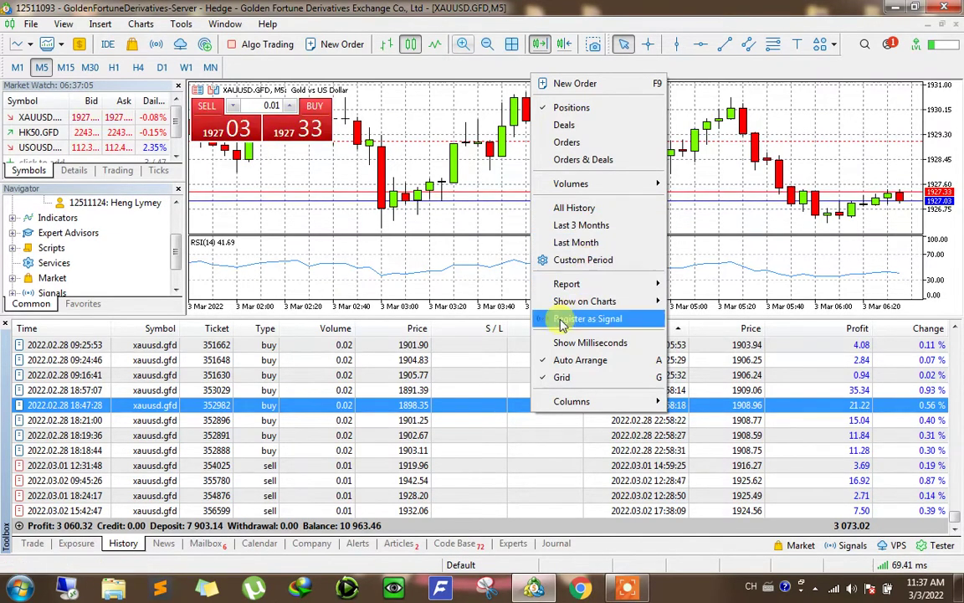
{"action": "left_click", "coordinate": [447, 420]}
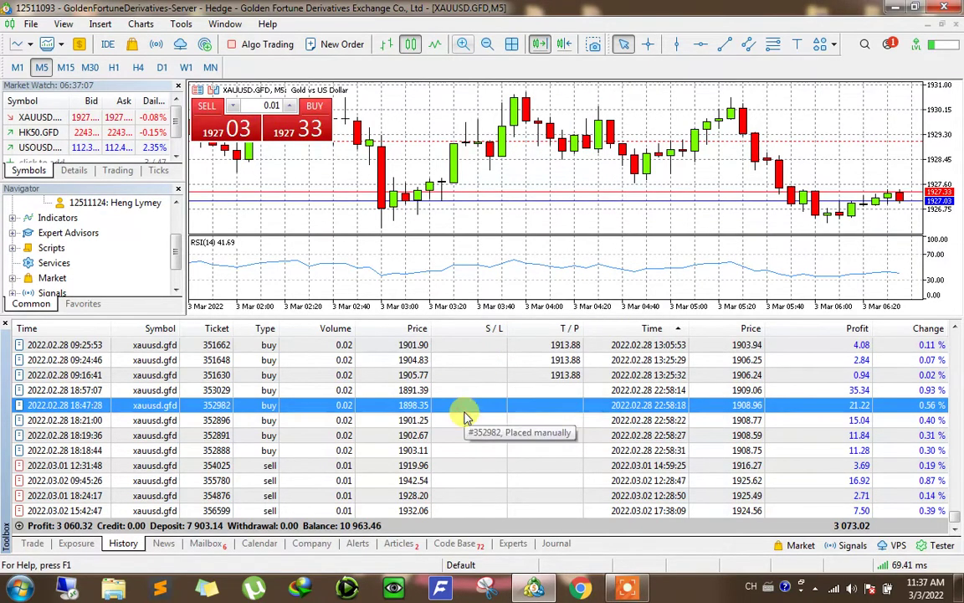
{"action": "right_click", "coordinate": [463, 408]}
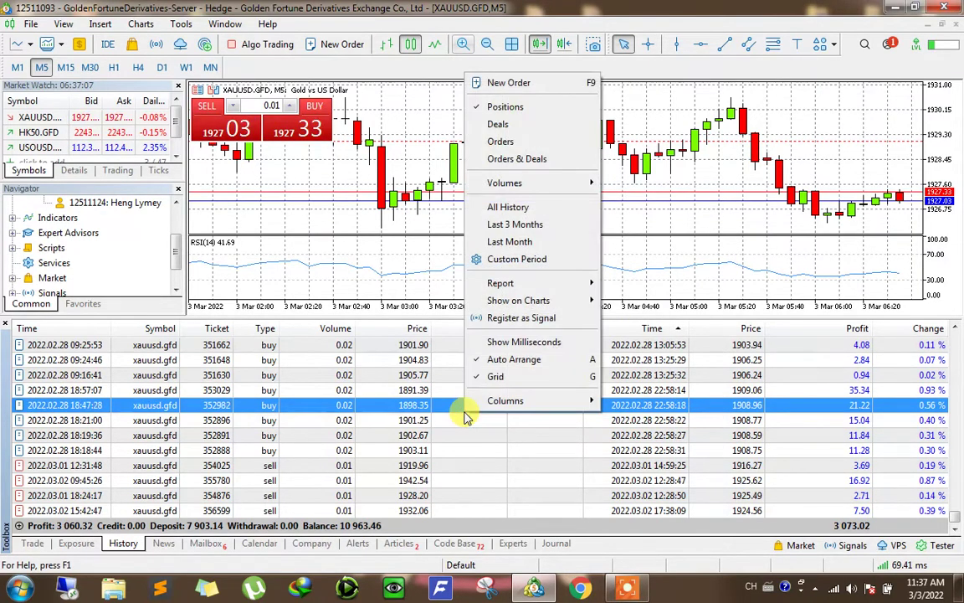
{"action": "left_click", "coordinate": [517, 242]}
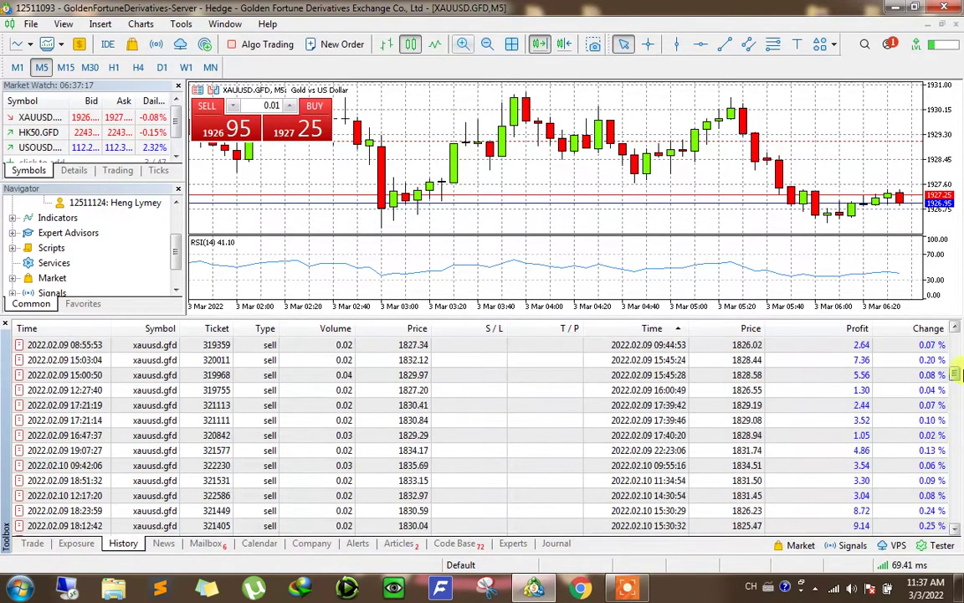
{"action": "left_click_drag", "start_coordinate": [954, 512], "coordinate": [955, 341]}
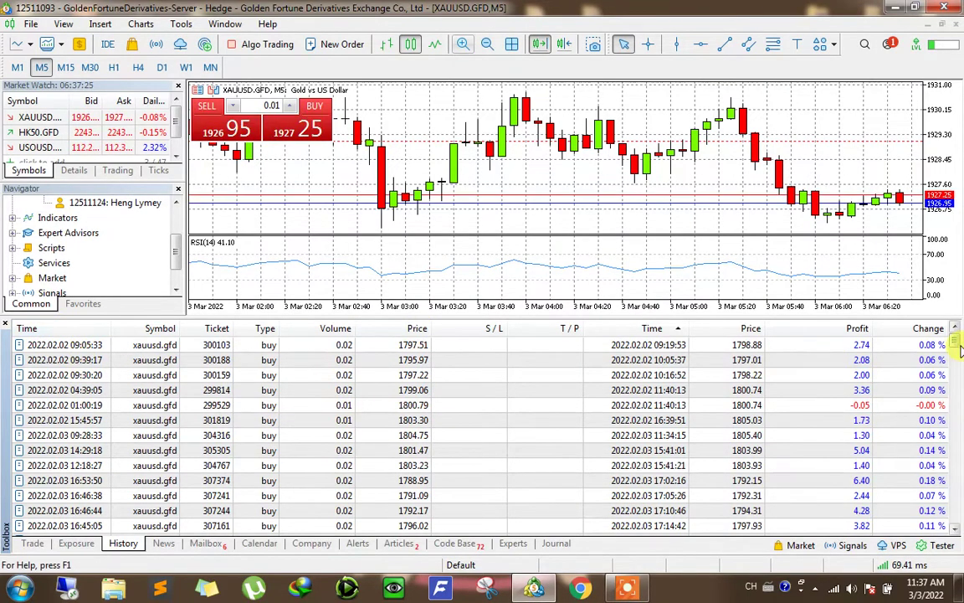
{"action": "left_click_drag", "start_coordinate": [955, 343], "coordinate": [954, 516]}
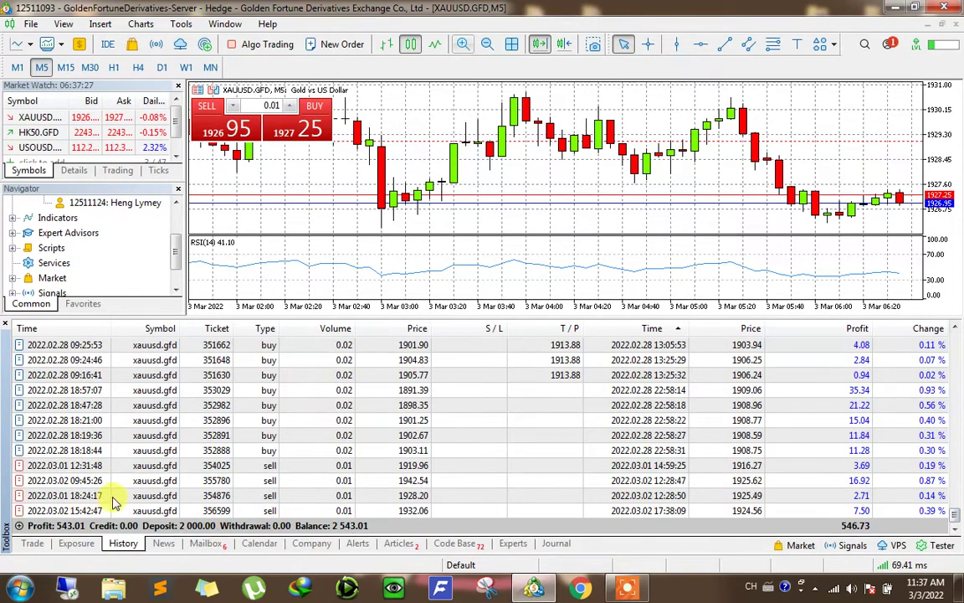
{"action": "scroll", "coordinate": [489, 415], "scroll_direction": "up", "scroll_amount": 5}
{"action": "scroll", "coordinate": [489, 415], "scroll_direction": "up", "scroll_amount": 5}
{"action": "scroll", "coordinate": [490, 414], "scroll_direction": "up", "scroll_amount": 5}
{"action": "scroll", "coordinate": [899, 438], "scroll_direction": "up", "scroll_amount": 5}
{"action": "scroll", "coordinate": [957, 405], "scroll_direction": "up", "scroll_amount": 5}
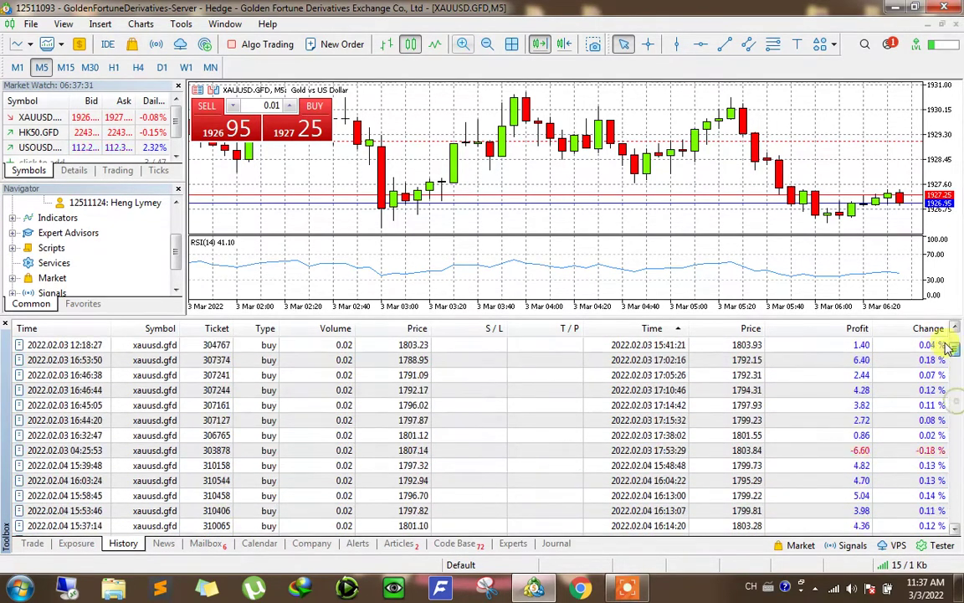
{"action": "scroll", "coordinate": [780, 384], "scroll_direction": "up", "scroll_amount": 2}
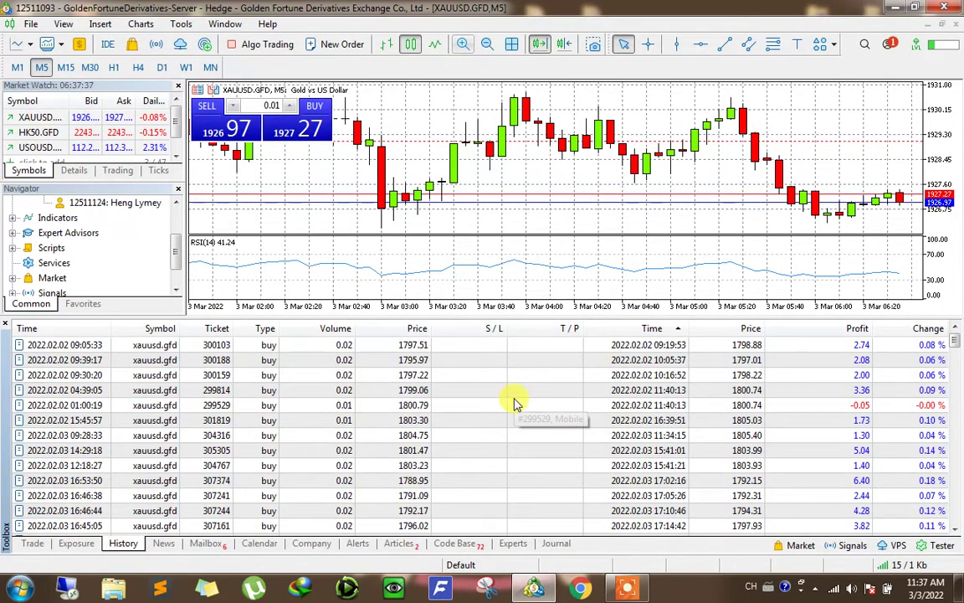
Step: Export the history as an Open XML (MS Office Excel 2007) report saved to the Desktop
{"action": "right_click", "coordinate": [418, 421]}
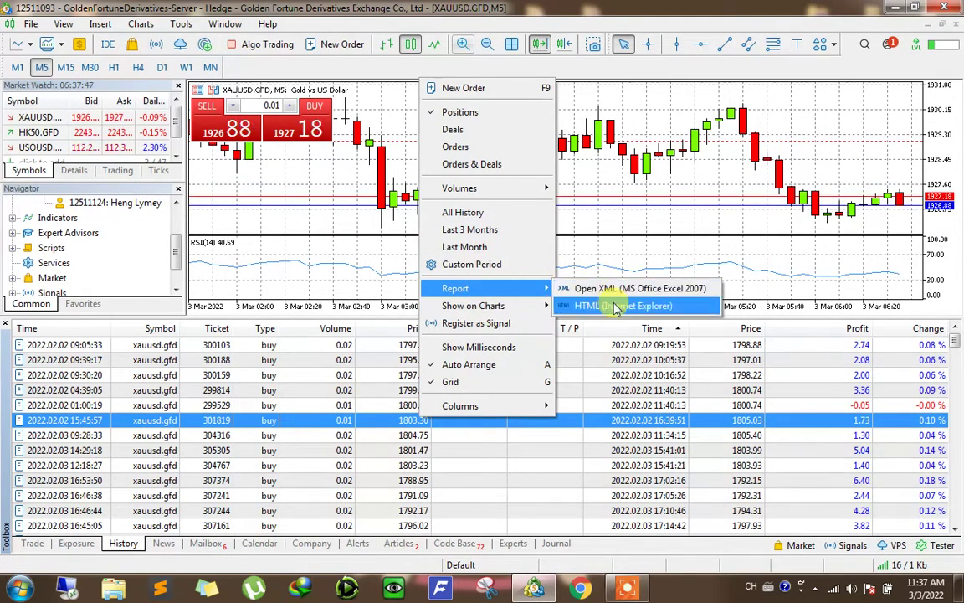
{"action": "mouse_move", "coordinate": [485, 287]}
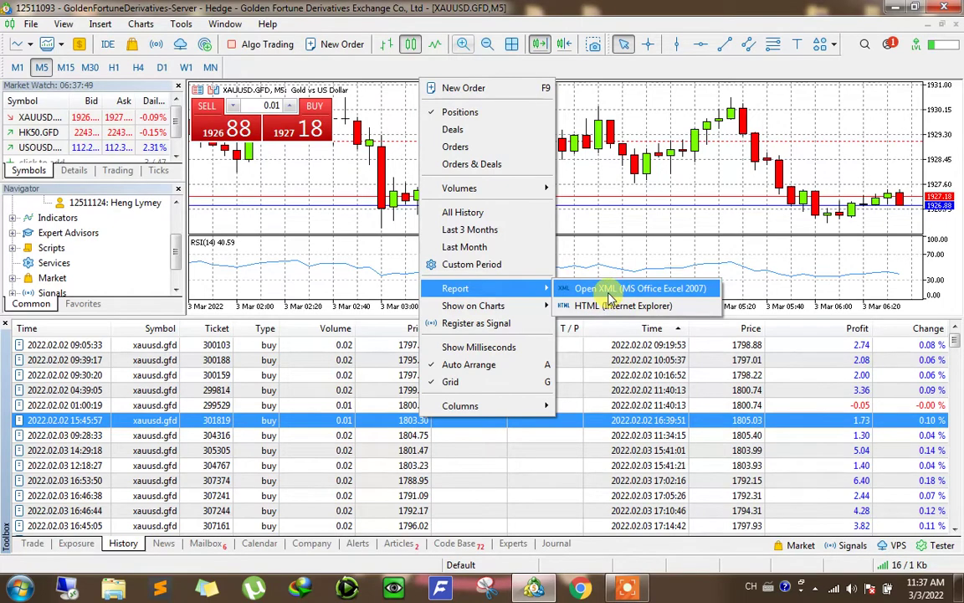
{"action": "left_click", "coordinate": [607, 293]}
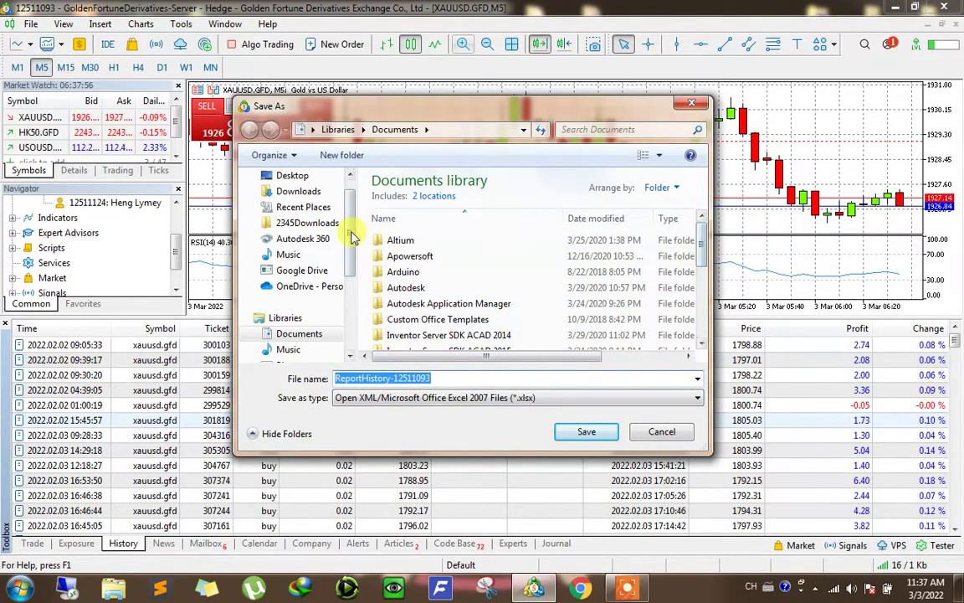
{"action": "scroll", "coordinate": [305, 193], "scroll_direction": "up", "scroll_amount": 1}
{"action": "left_click", "coordinate": [294, 197]}
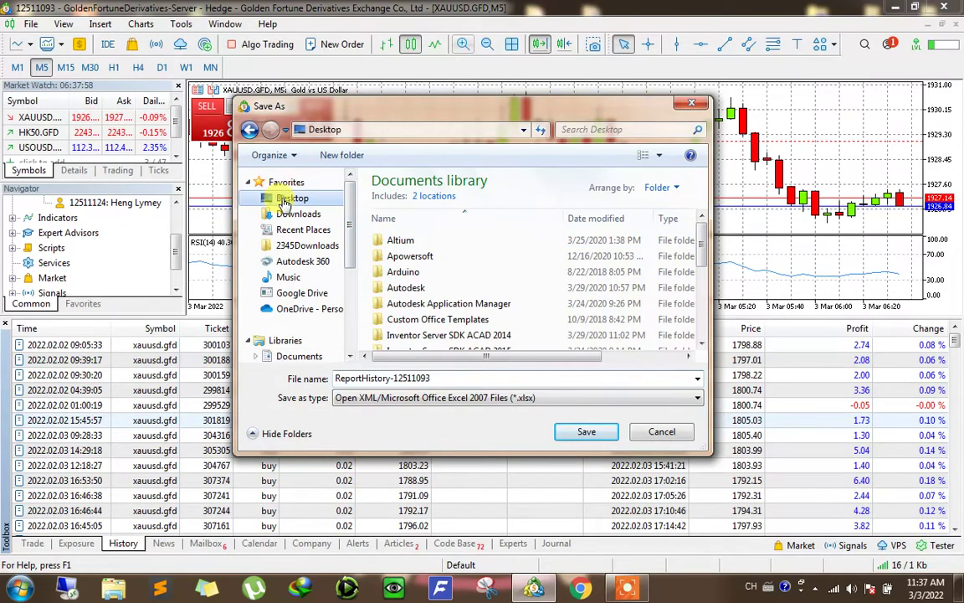
{"action": "left_click", "coordinate": [598, 435]}
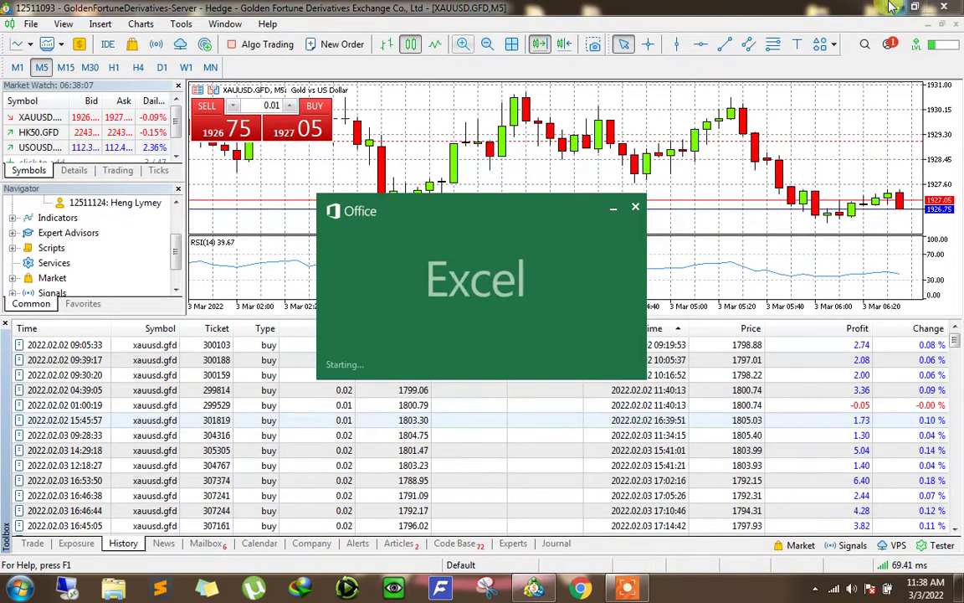
Step: Minimize MetaTrader 5, inspect report cells D5 and F14, and close the Office activation prompt
{"action": "left_click", "coordinate": [914, 6]}
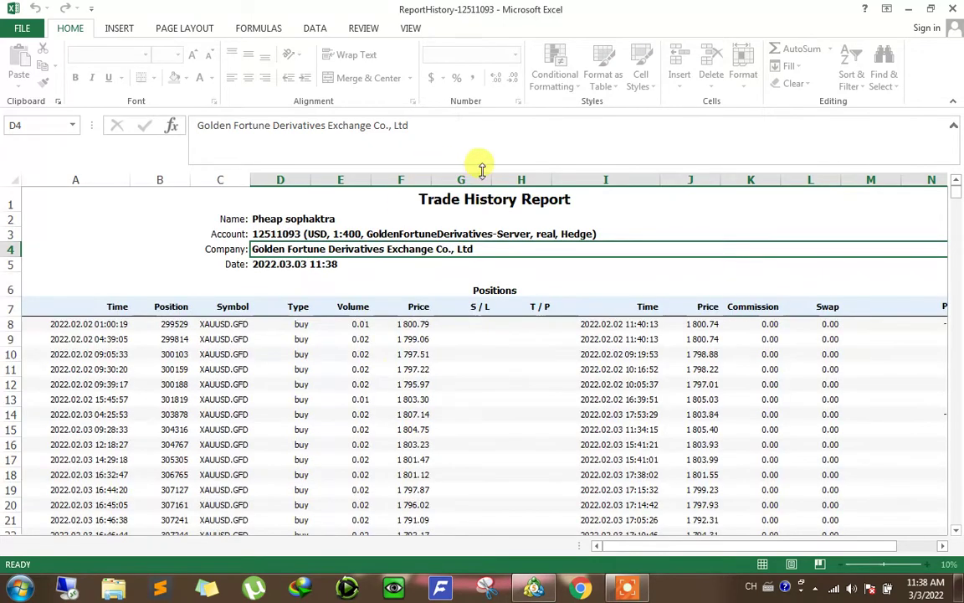
{"action": "left_click", "coordinate": [265, 267]}
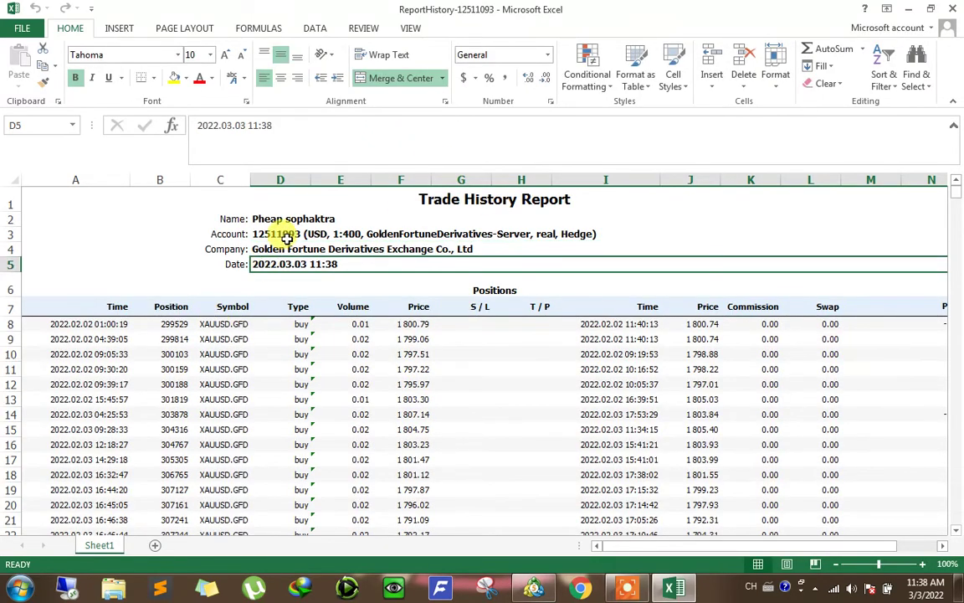
{"action": "scroll", "coordinate": [335, 241], "scroll_direction": "down", "scroll_amount": 3}
{"action": "left_click", "coordinate": [409, 243]}
{"action": "scroll", "coordinate": [222, 288], "scroll_direction": "up", "scroll_amount": 3}
{"action": "scroll", "coordinate": [276, 310], "scroll_direction": "down", "scroll_amount": 2}
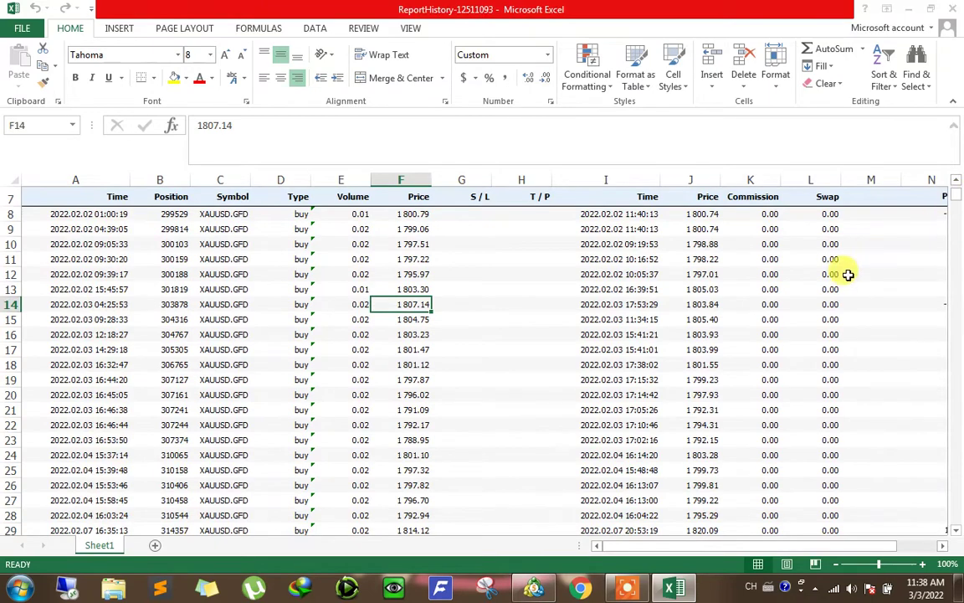
{"action": "left_click", "coordinate": [660, 128]}
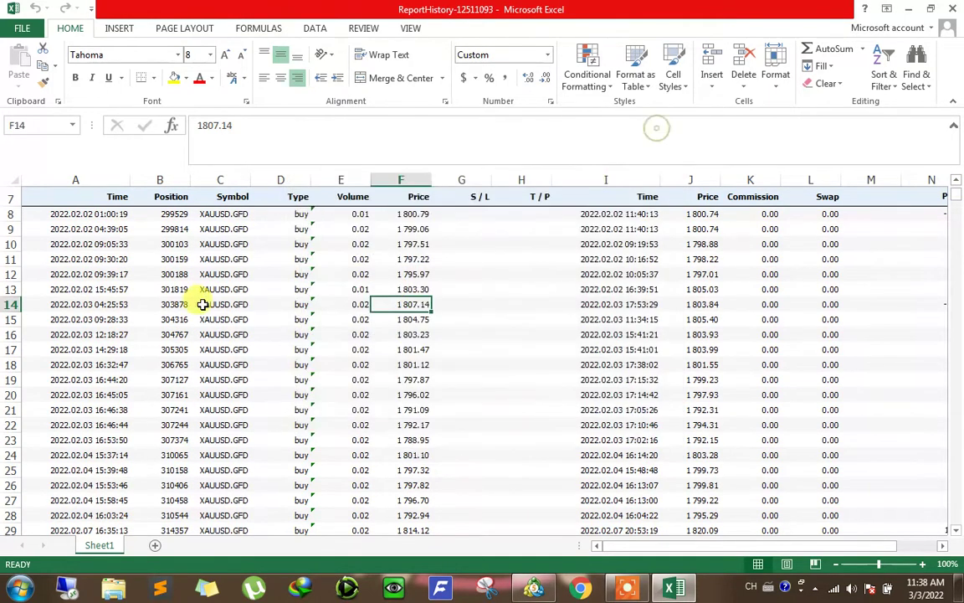
Step: Scroll down the Positions table to the late-February gold trades
{"action": "scroll", "coordinate": [194, 300], "scroll_direction": "up", "scroll_amount": 2}
{"action": "scroll", "coordinate": [486, 259], "scroll_direction": "down", "scroll_amount": 2}
{"action": "scroll", "coordinate": [520, 228], "scroll_direction": "down", "scroll_amount": 2}
{"action": "scroll", "coordinate": [520, 247], "scroll_direction": "down", "scroll_amount": 3}
{"action": "scroll", "coordinate": [520, 247], "scroll_direction": "down", "scroll_amount": 3}
{"action": "scroll", "coordinate": [533, 267], "scroll_direction": "down", "scroll_amount": 3}
{"action": "scroll", "coordinate": [534, 271], "scroll_direction": "down", "scroll_amount": 6}
{"action": "scroll", "coordinate": [536, 272], "scroll_direction": "down", "scroll_amount": 3}
{"action": "scroll", "coordinate": [536, 272], "scroll_direction": "down", "scroll_amount": 9}
{"action": "scroll", "coordinate": [534, 271], "scroll_direction": "down", "scroll_amount": 5}
{"action": "scroll", "coordinate": [534, 272], "scroll_direction": "down", "scroll_amount": 3}
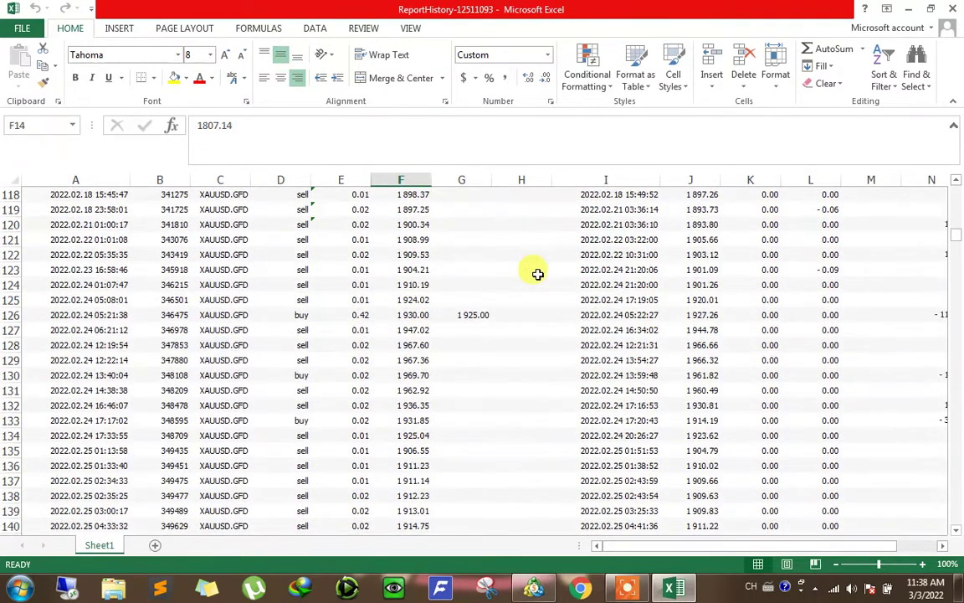
Step: Zoom the sheet out to 90% and browse the report, checking cells A166 and E131
{"action": "left_click", "coordinate": [835, 565]}
{"action": "scroll", "coordinate": [725, 388], "scroll_direction": "down", "scroll_amount": 3}
{"action": "scroll", "coordinate": [728, 391], "scroll_direction": "down", "scroll_amount": 4}
{"action": "scroll", "coordinate": [728, 392], "scroll_direction": "down", "scroll_amount": 6}
{"action": "scroll", "coordinate": [741, 323], "scroll_direction": "up", "scroll_amount": 1}
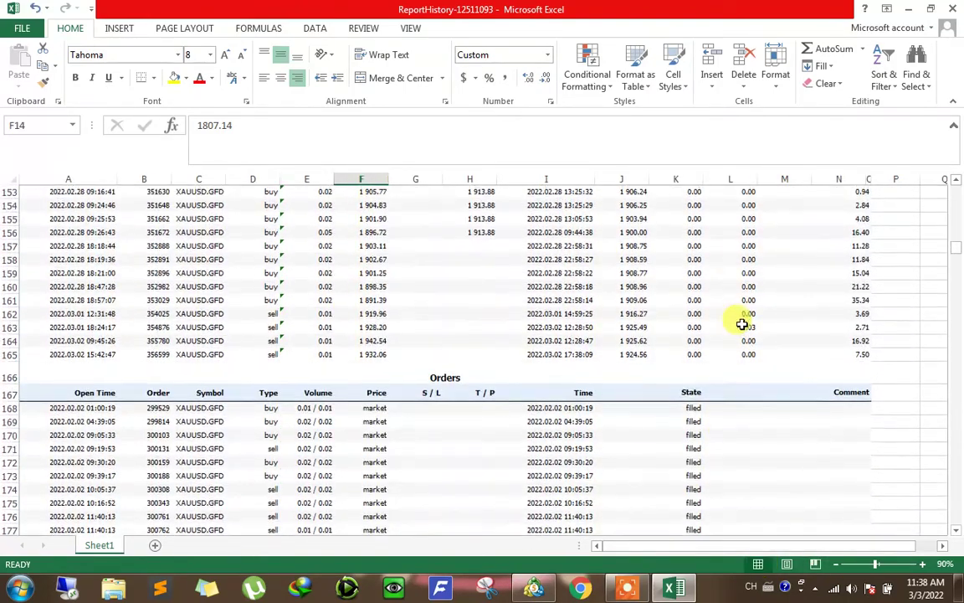
{"action": "scroll", "coordinate": [518, 331], "scroll_direction": "up", "scroll_amount": 1}
{"action": "scroll", "coordinate": [284, 402], "scroll_direction": "up", "scroll_amount": 1}
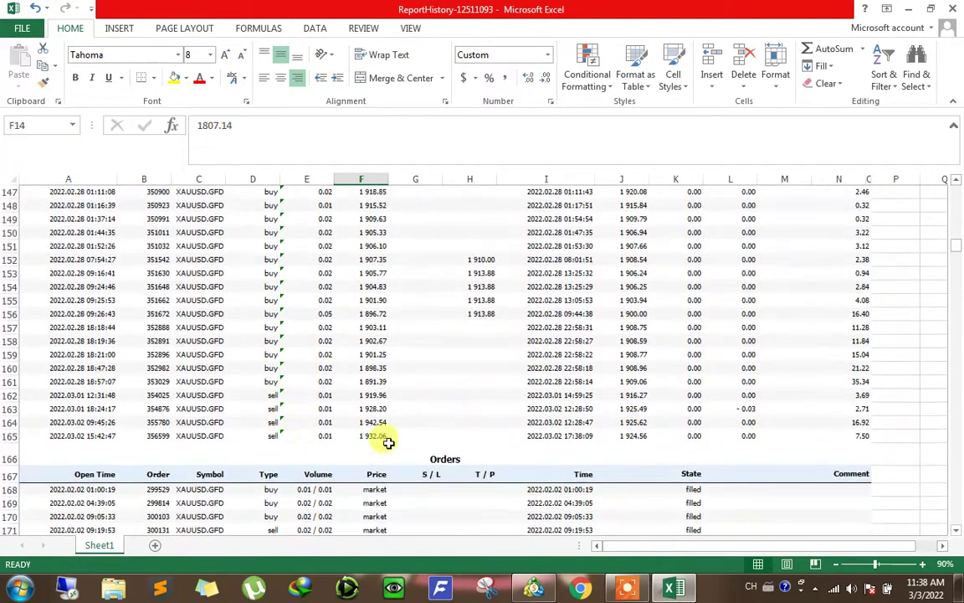
{"action": "left_click", "coordinate": [469, 459]}
{"action": "scroll", "coordinate": [460, 415], "scroll_direction": "up", "scroll_amount": 2}
{"action": "scroll", "coordinate": [377, 318], "scroll_direction": "up", "scroll_amount": 6}
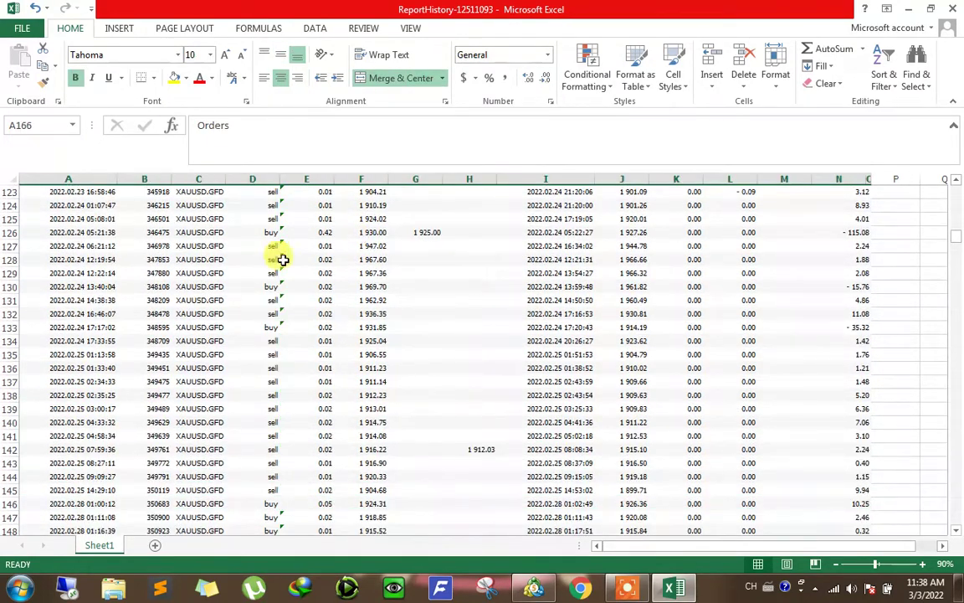
{"action": "left_click", "coordinate": [312, 298]}
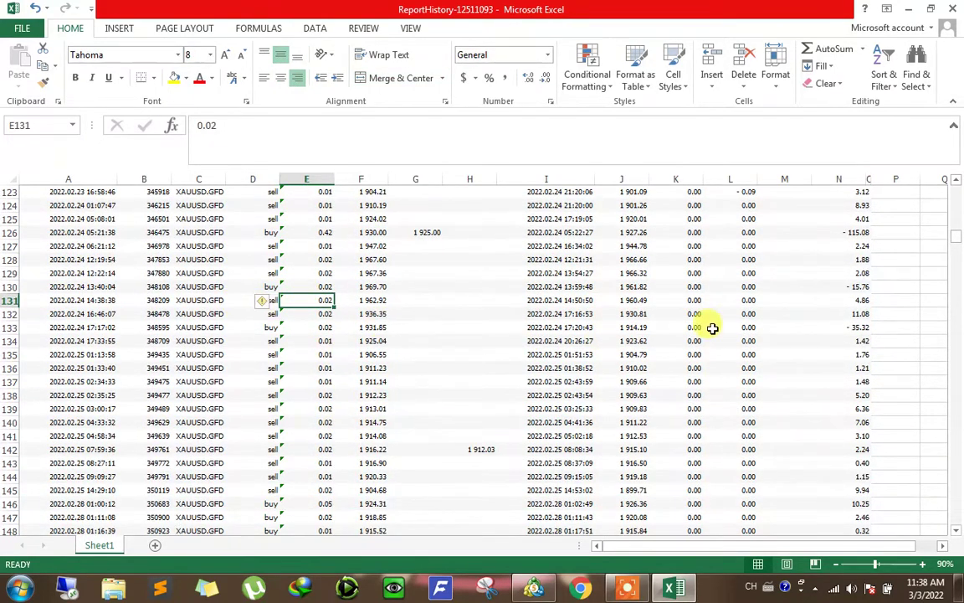
{"action": "scroll", "coordinate": [318, 235], "scroll_direction": "up", "scroll_amount": 8}
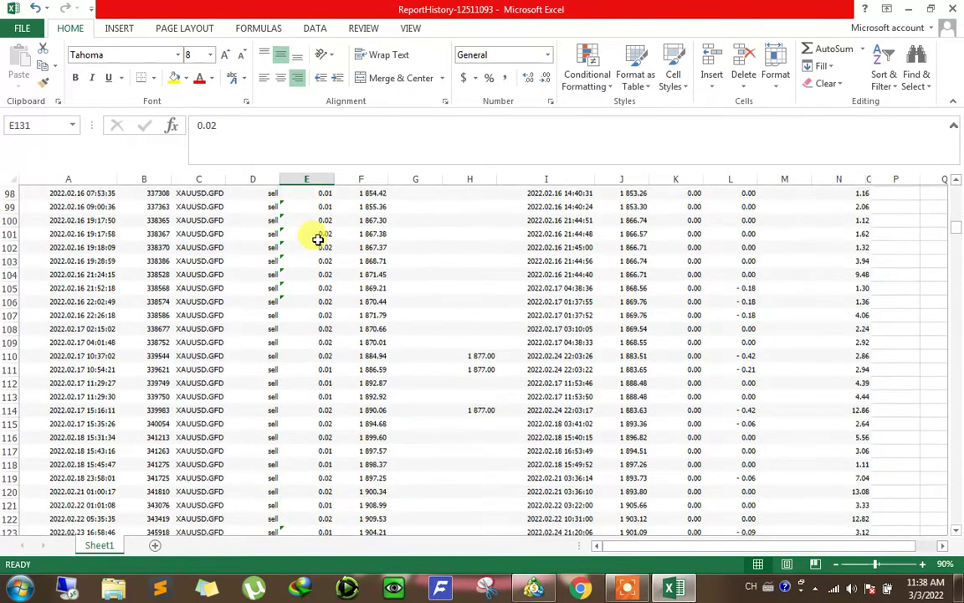
{"action": "scroll", "coordinate": [318, 240], "scroll_direction": "up", "scroll_amount": 13}
{"action": "scroll", "coordinate": [318, 239], "scroll_direction": "up", "scroll_amount": 6}
{"action": "scroll", "coordinate": [318, 239], "scroll_direction": "up", "scroll_amount": 9}
{"action": "scroll", "coordinate": [322, 251], "scroll_direction": "up", "scroll_amount": 5}
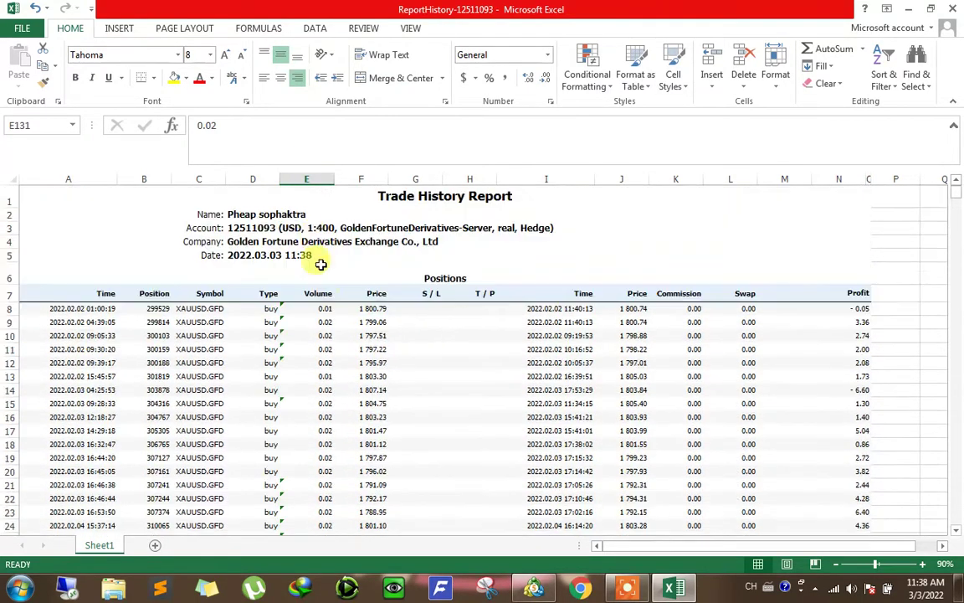
Step: Select volumes E8:E30 and profits M8:N29 for status-bar sums, then scroll to Results
{"action": "left_click", "coordinate": [329, 292]}
{"action": "scroll", "coordinate": [310, 218], "scroll_direction": "down", "scroll_amount": 2}
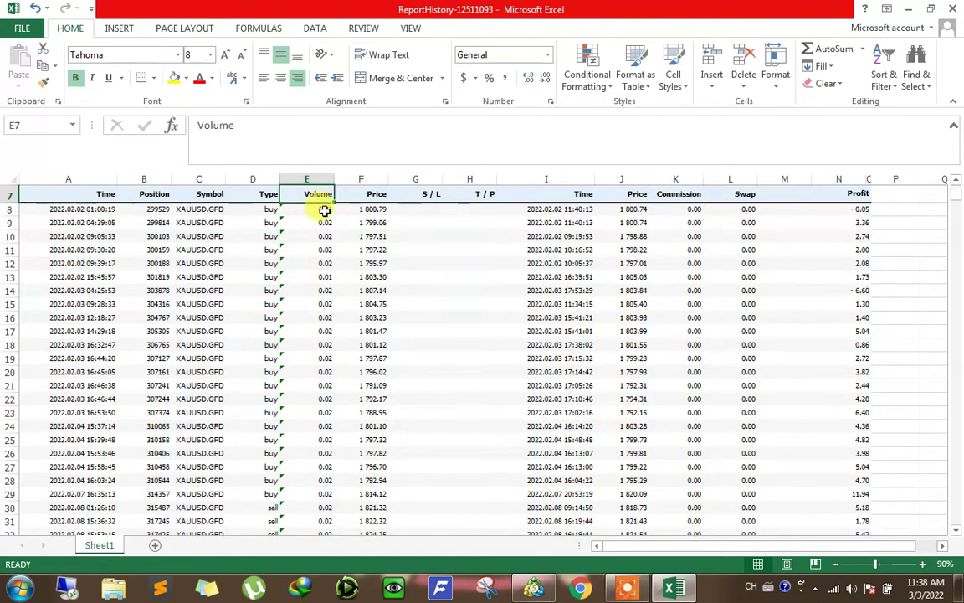
{"action": "left_click", "coordinate": [326, 210]}
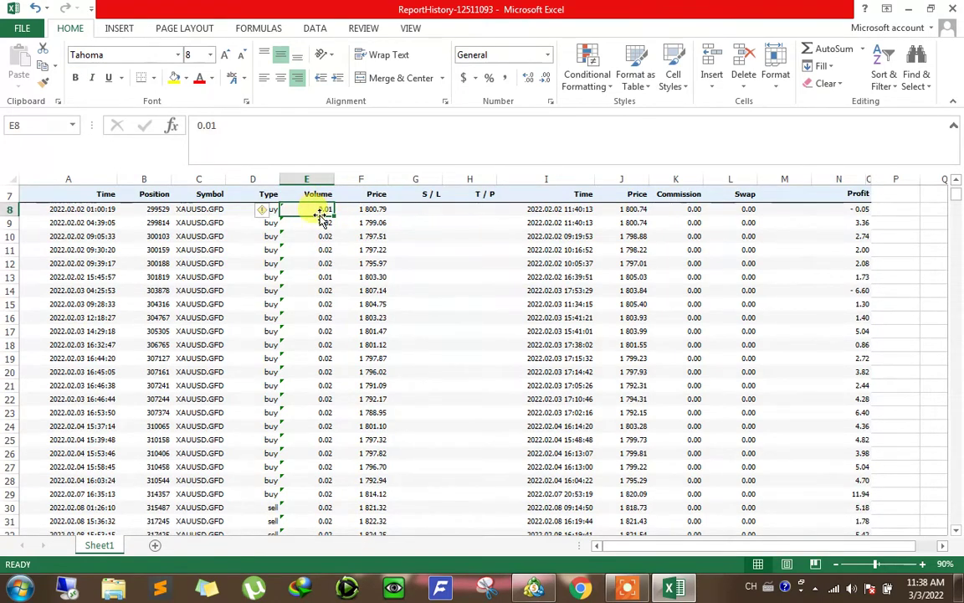
{"action": "left_click", "coordinate": [322, 225]}
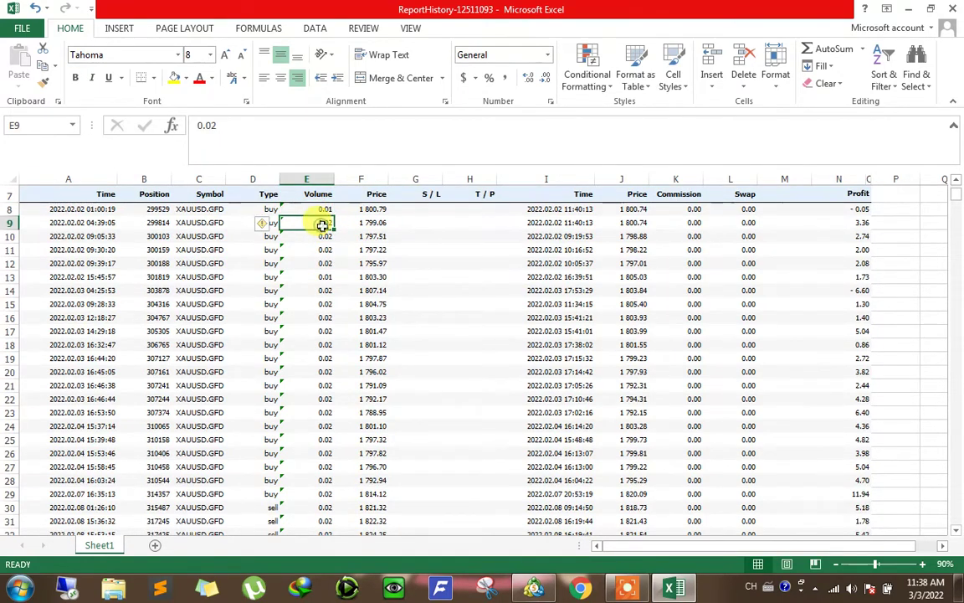
{"action": "left_click", "coordinate": [335, 209]}
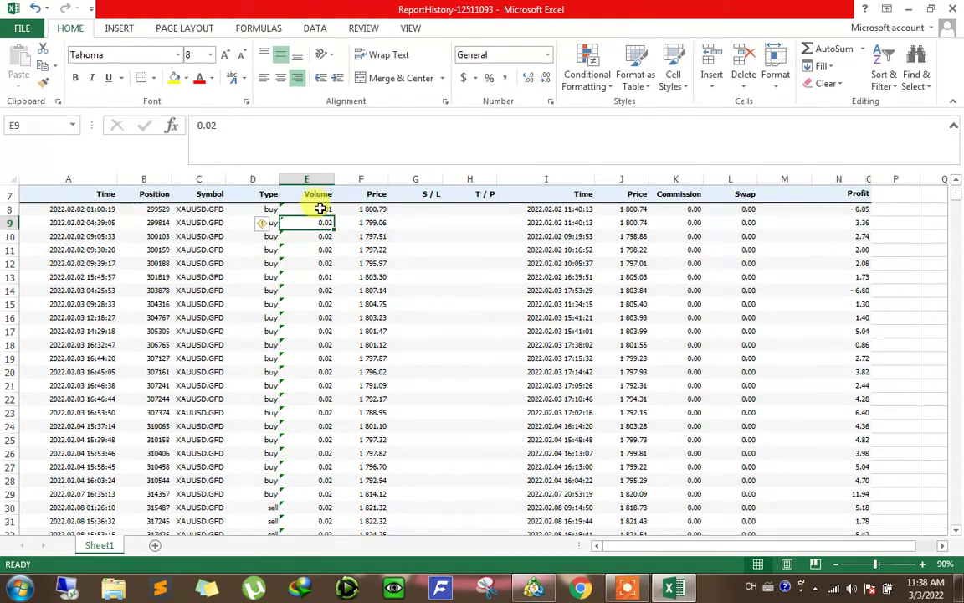
{"action": "mouse_move", "coordinate": [321, 210]}
{"action": "left_mouse_down"}
{"action": "mouse_move", "coordinate": [308, 504]}
{"action": "mouse_move", "coordinate": [320, 511]}
{"action": "left_mouse_up"}
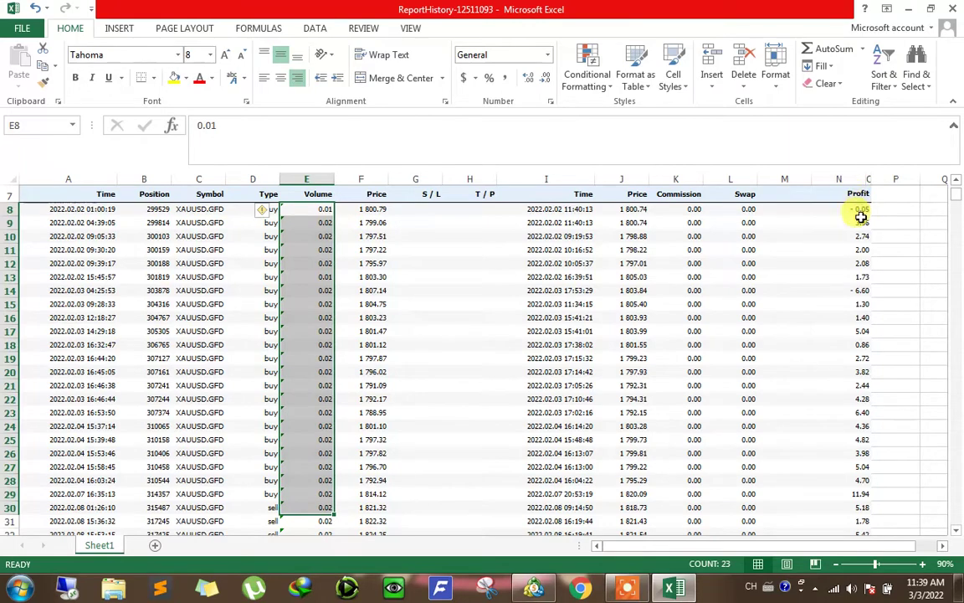
{"action": "left_click_drag", "start_coordinate": [859, 210], "coordinate": [827, 466]}
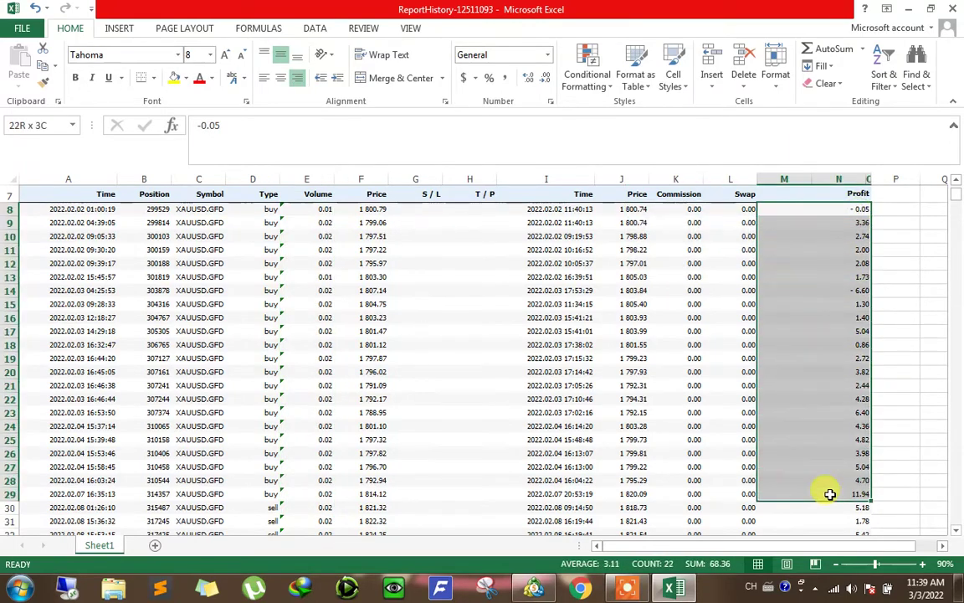
{"action": "mouse_move", "coordinate": [954, 197]}
{"action": "left_mouse_down"}
{"action": "mouse_move", "coordinate": [948, 545]}
{"action": "mouse_move", "coordinate": [955, 525]}
{"action": "left_mouse_up"}
Step: Drag column H wider, then check Results values like Largest profit trade and Total Net Profit
{"action": "scroll", "coordinate": [754, 383], "scroll_direction": "down", "scroll_amount": 3}
{"action": "left_click", "coordinate": [393, 327]}
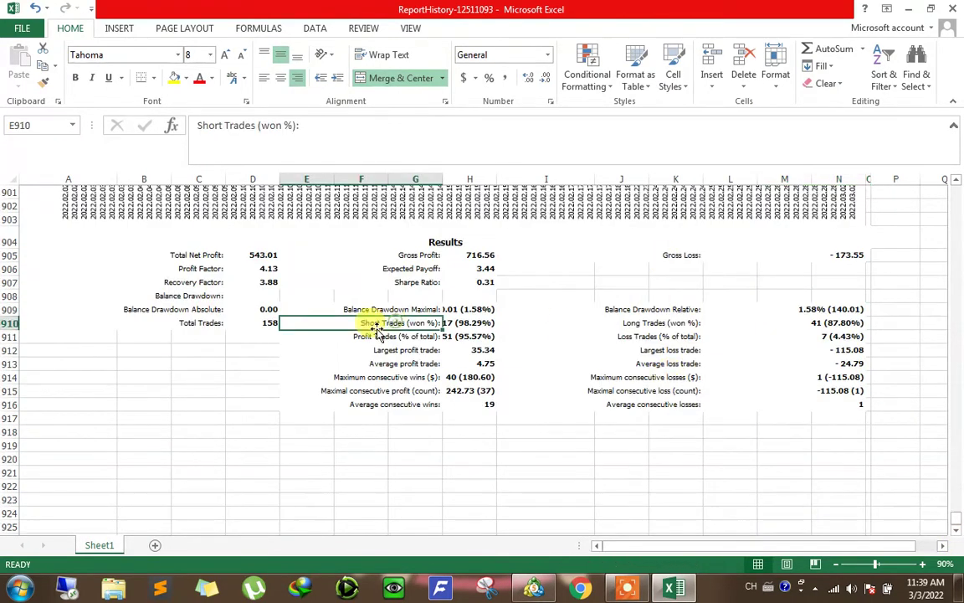
{"action": "left_click", "coordinate": [456, 309]}
{"action": "left_click_drag", "start_coordinate": [502, 174], "coordinate": [550, 176]}
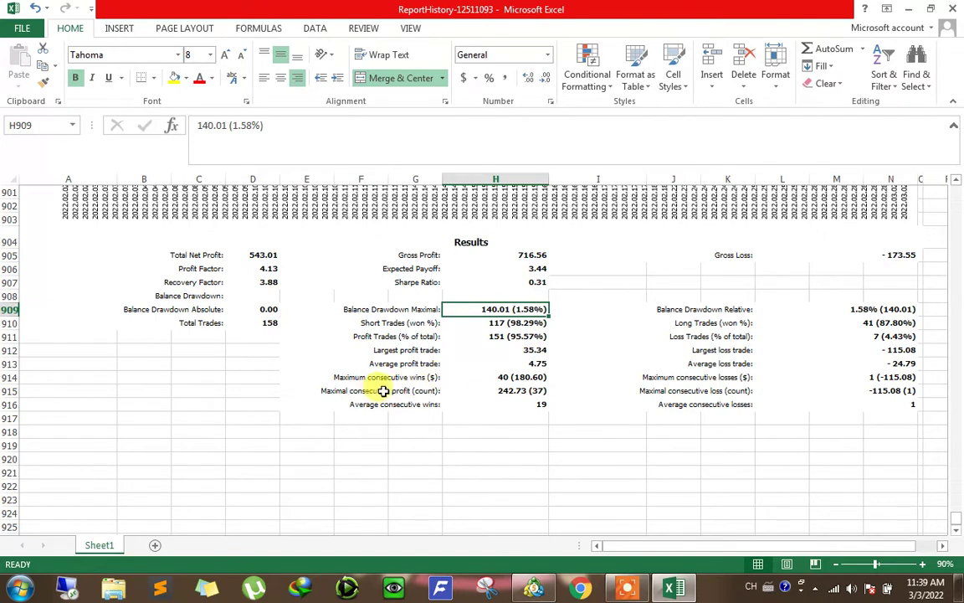
{"action": "left_click", "coordinate": [534, 353]}
{"action": "left_click", "coordinate": [497, 403]}
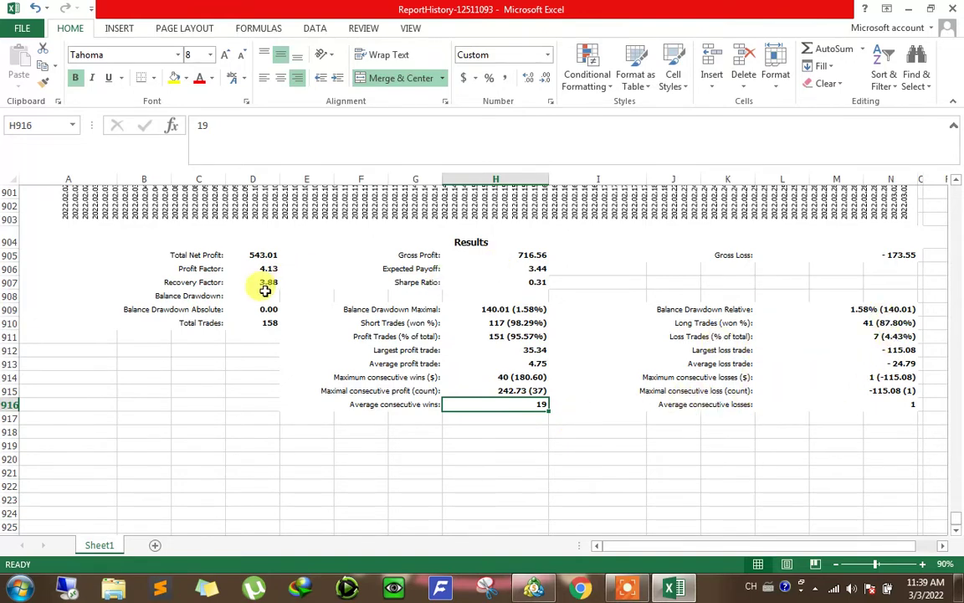
{"action": "left_click", "coordinate": [247, 254]}
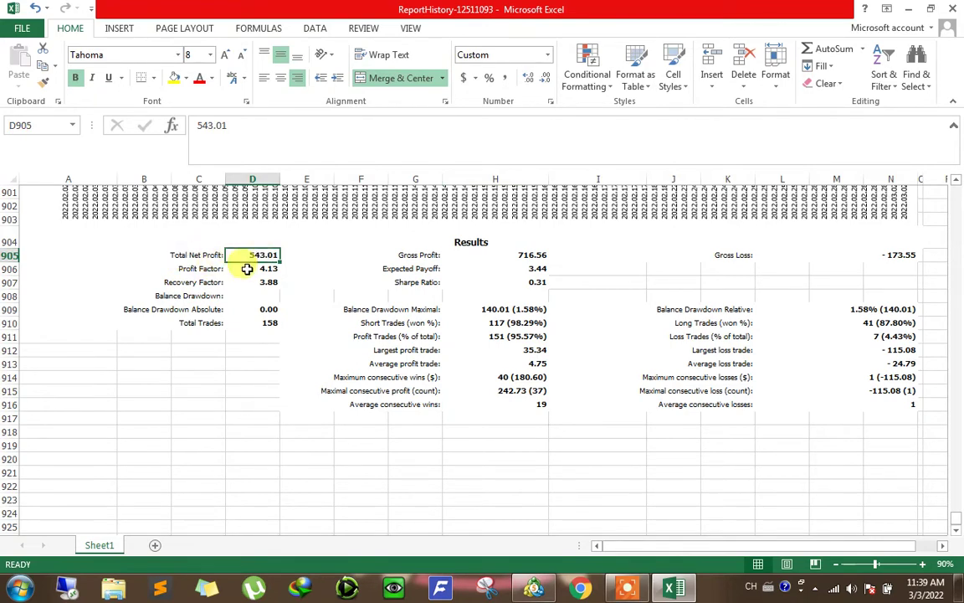
{"action": "left_click", "coordinate": [607, 323]}
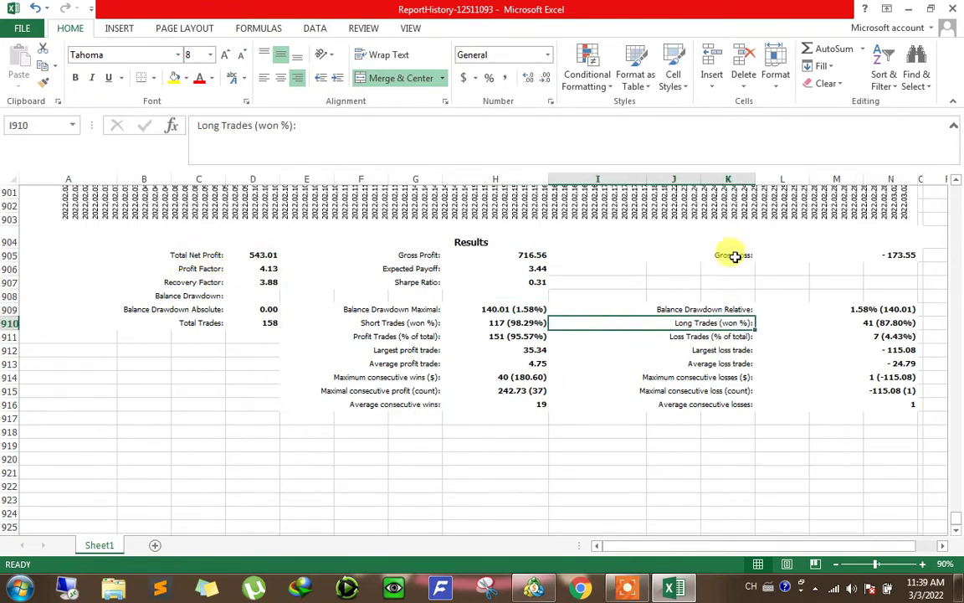
{"action": "scroll", "coordinate": [731, 265], "scroll_direction": "up", "scroll_amount": 2}
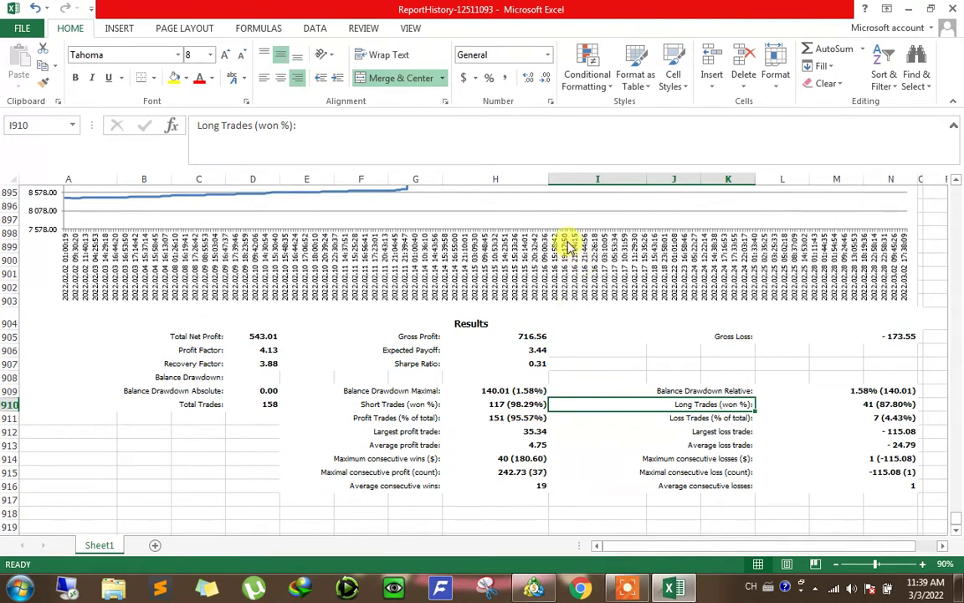